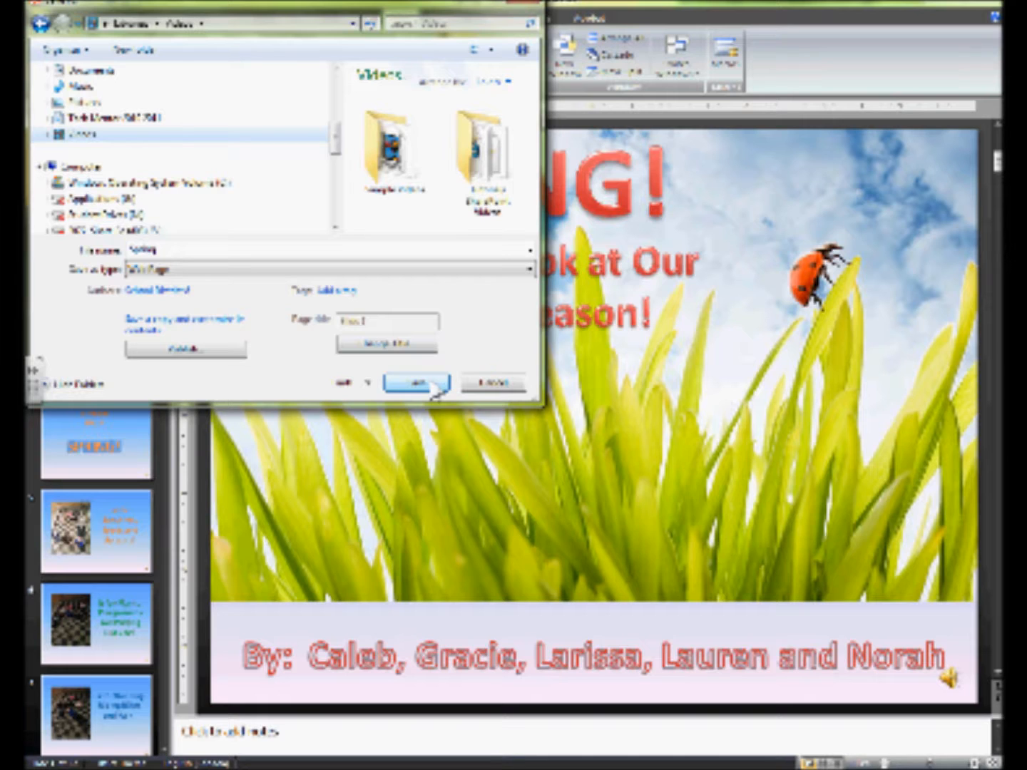
# - Save the presentation as a Web Page named Spring in the Videos library
pyautogui.click(432, 385)
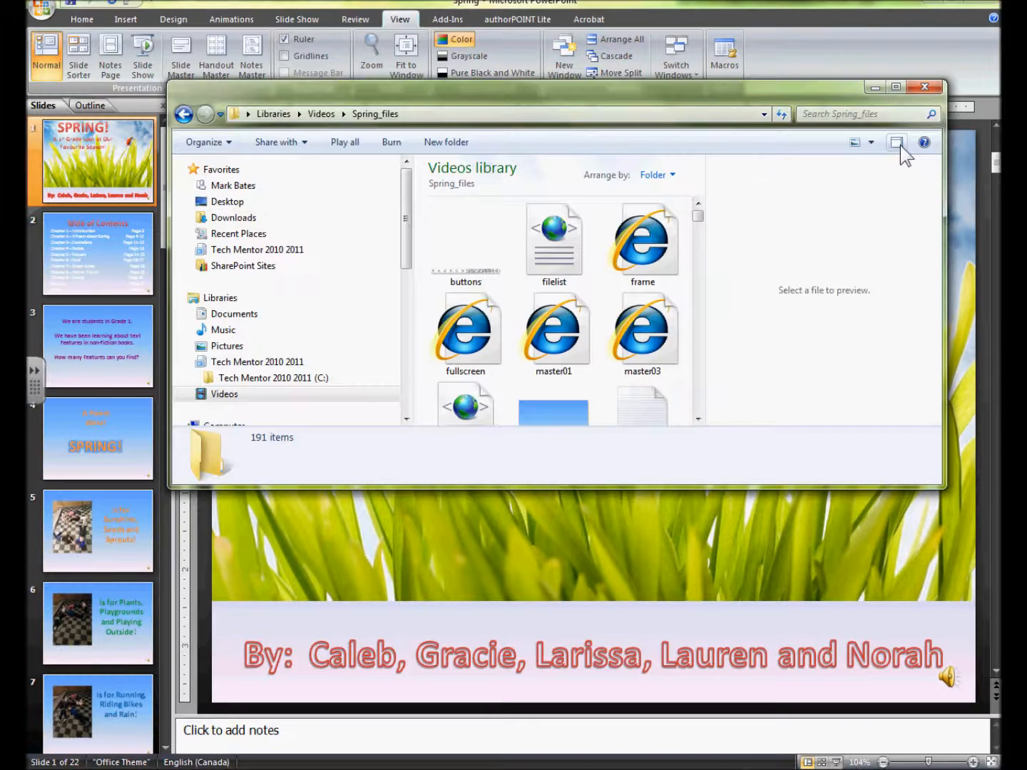
# - Hide the preview pane in the Spring_files folder and look through the exported slide files, including the first slide's speaker icon images
pyautogui.click(897, 143)
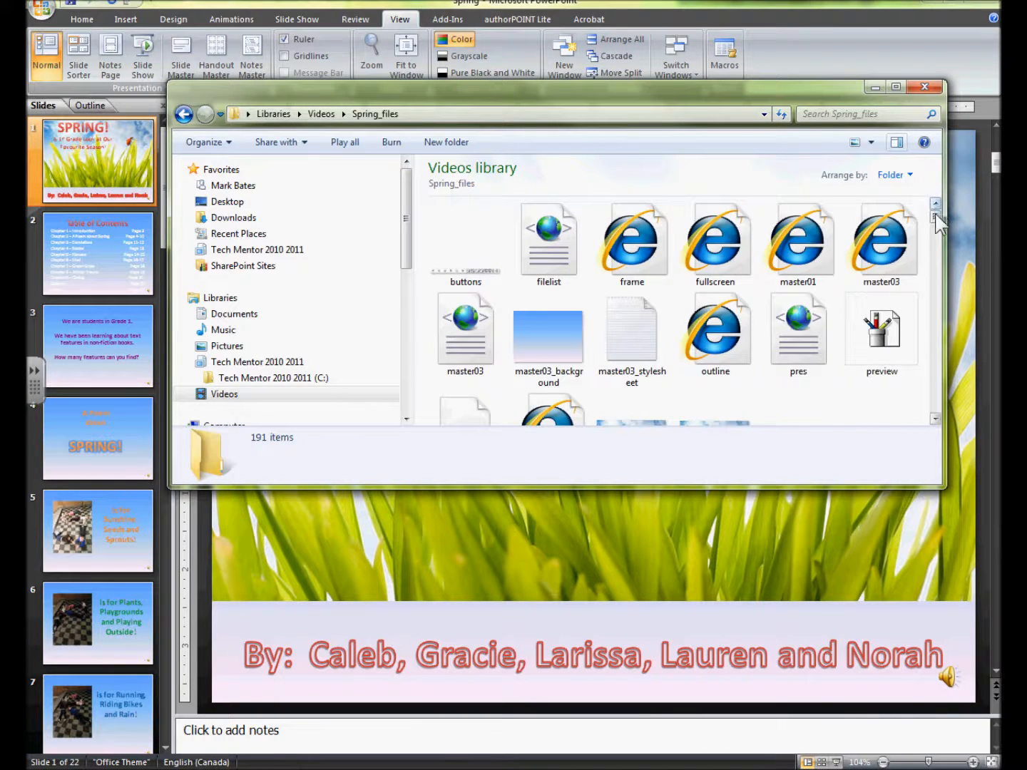
pyautogui.scroll(-2, 936, 221)
pyautogui.scroll(-1, 936, 228)
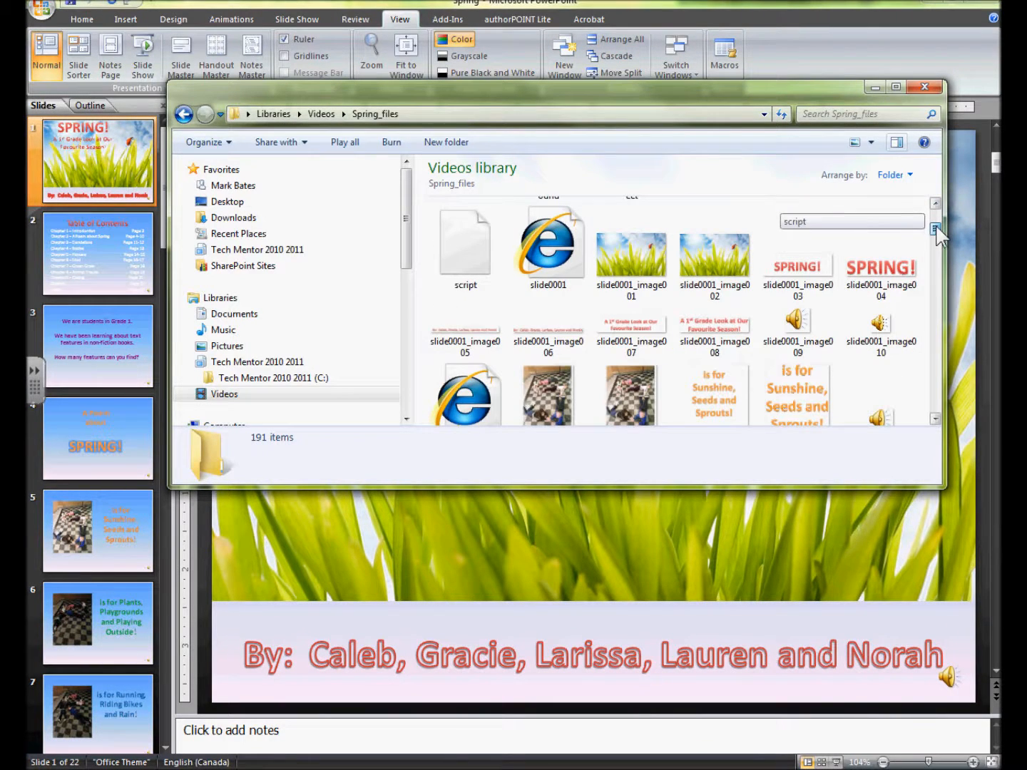
pyautogui.click(798, 324)
pyautogui.click(884, 325)
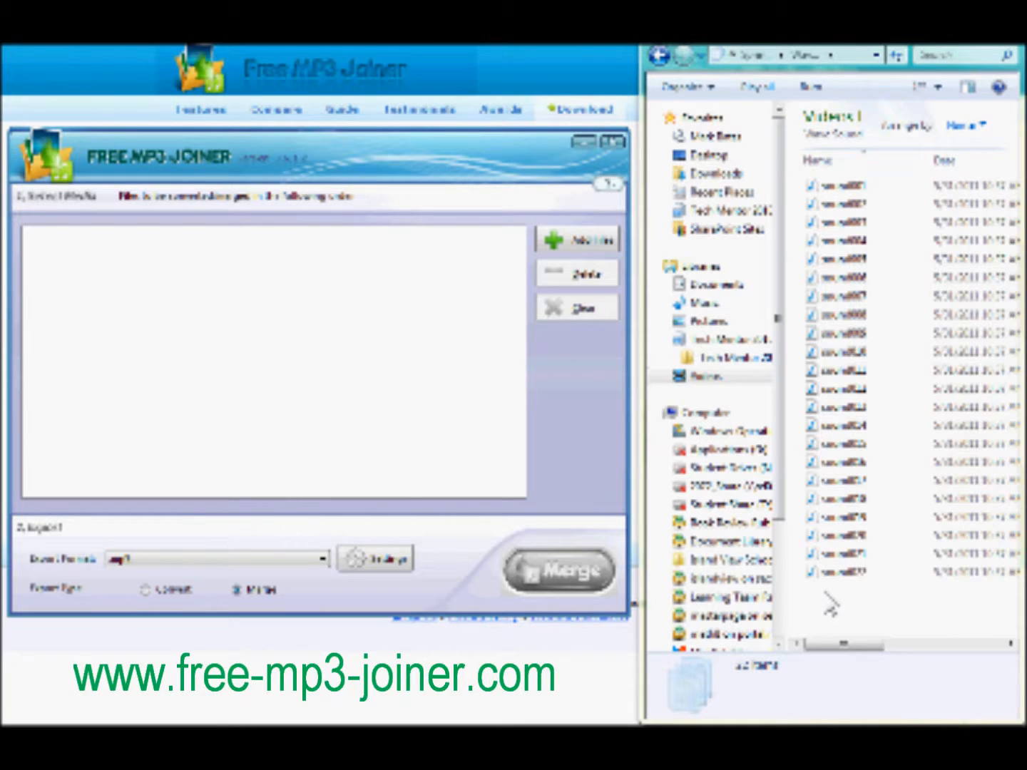
# - Add the wave files sound001 to sound022 to the Free MP3 Joiner list and move sound001.wav to the start of the merge order
pyautogui.moveTo(827, 607); pyautogui.dragTo(414, 271)
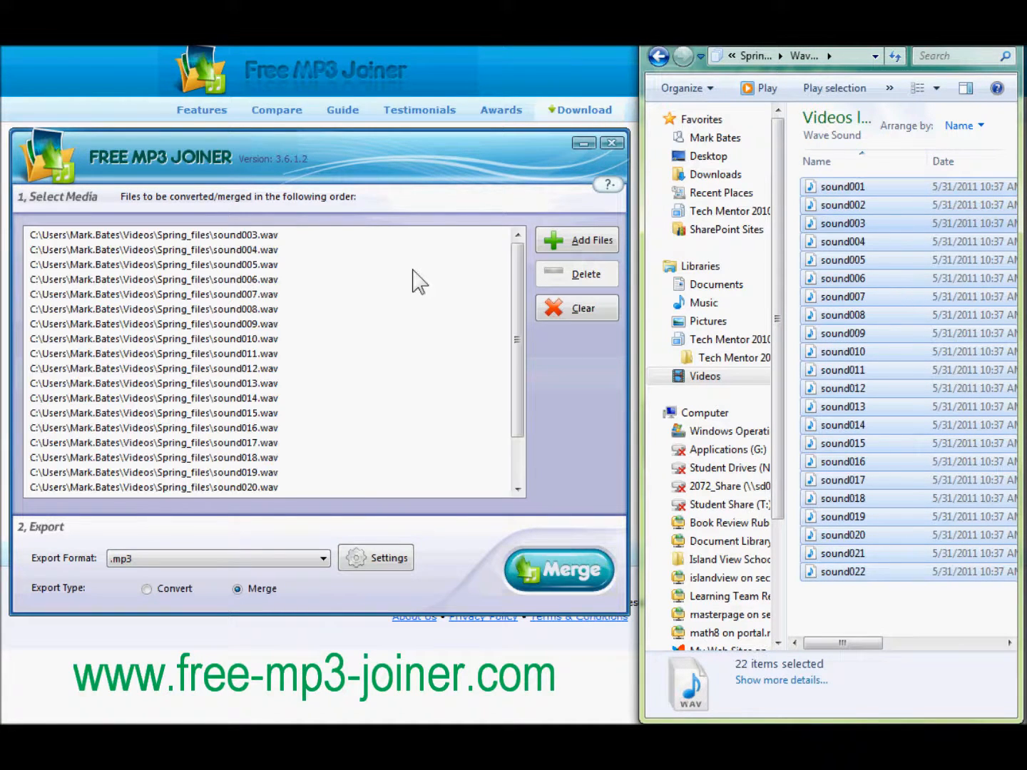
pyautogui.click(517, 356)
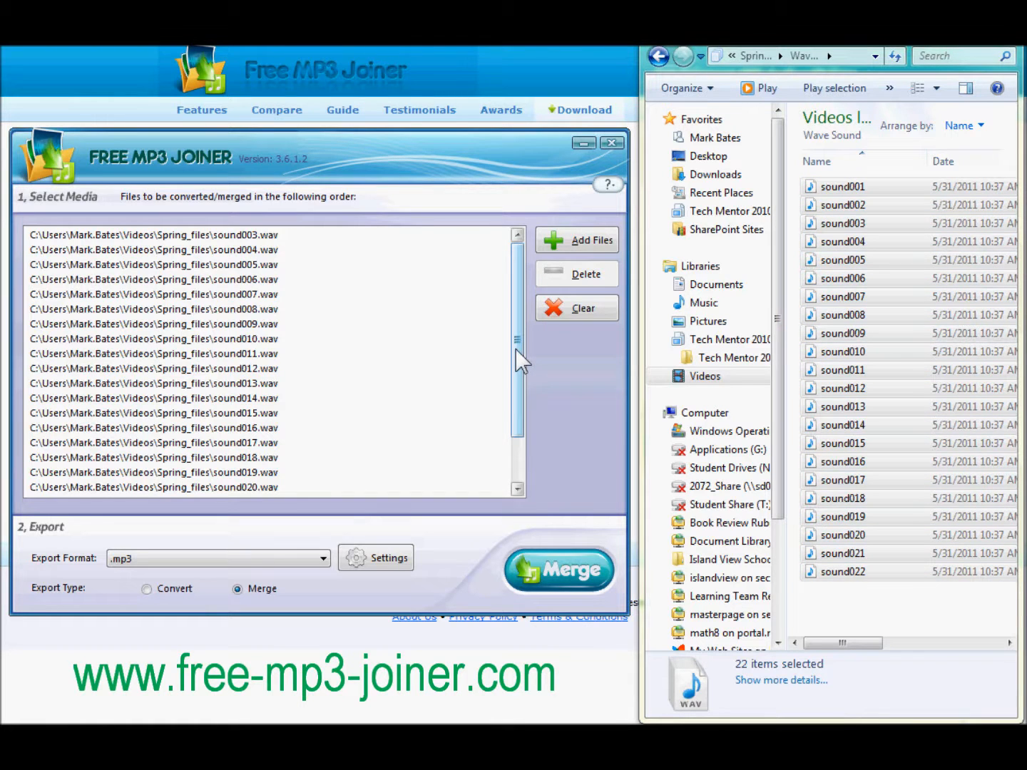
pyautogui.moveTo(517, 349); pyautogui.dragTo(514, 412)
pyautogui.moveTo(235, 477); pyautogui.dragTo(251, 236)
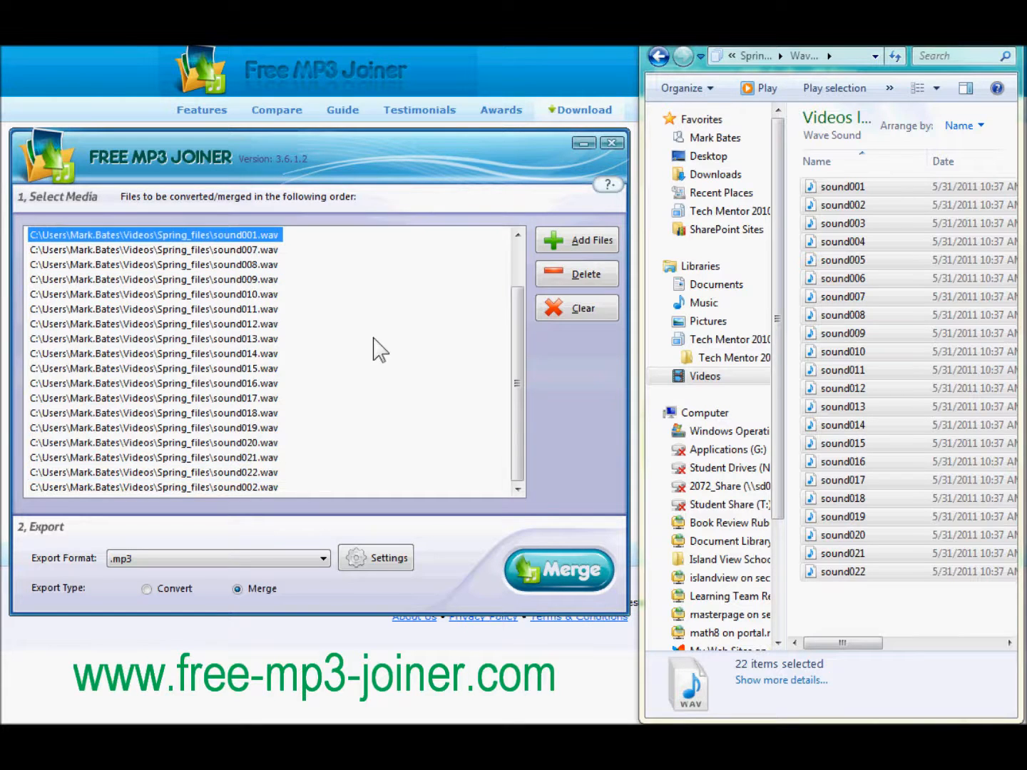
pyautogui.moveTo(522, 426); pyautogui.dragTo(515, 335)
pyautogui.moveTo(209, 304); pyautogui.dragTo(213, 227)
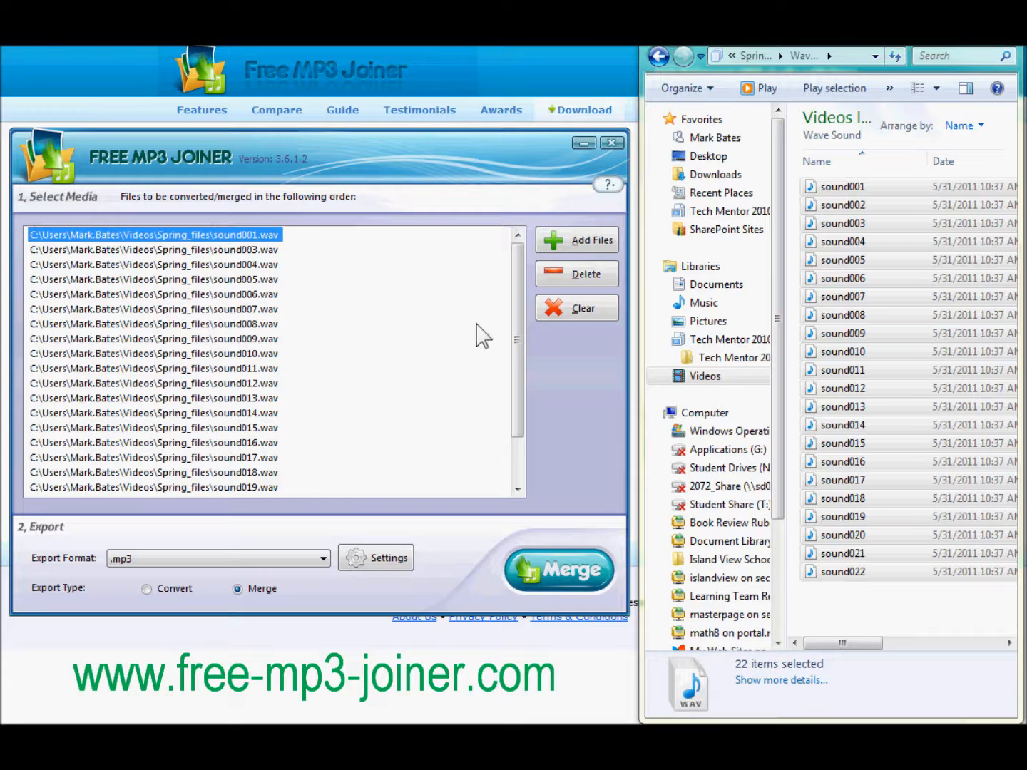
# - Move sound002.wav from the end of the merge list to directly after sound001.wav
pyautogui.moveTo(517, 343); pyautogui.dragTo(470, 517)
pyautogui.moveTo(223, 487); pyautogui.dragTo(232, 235)
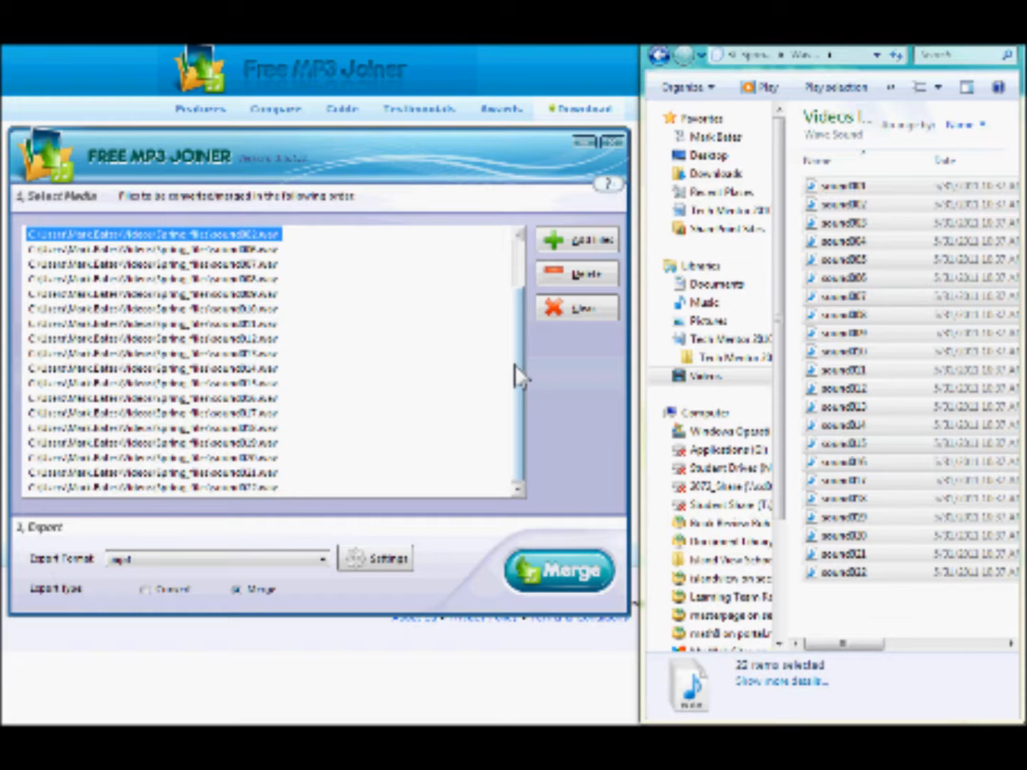
pyautogui.moveTo(515, 364); pyautogui.dragTo(522, 287)
pyautogui.moveTo(247, 294); pyautogui.dragTo(248, 246)
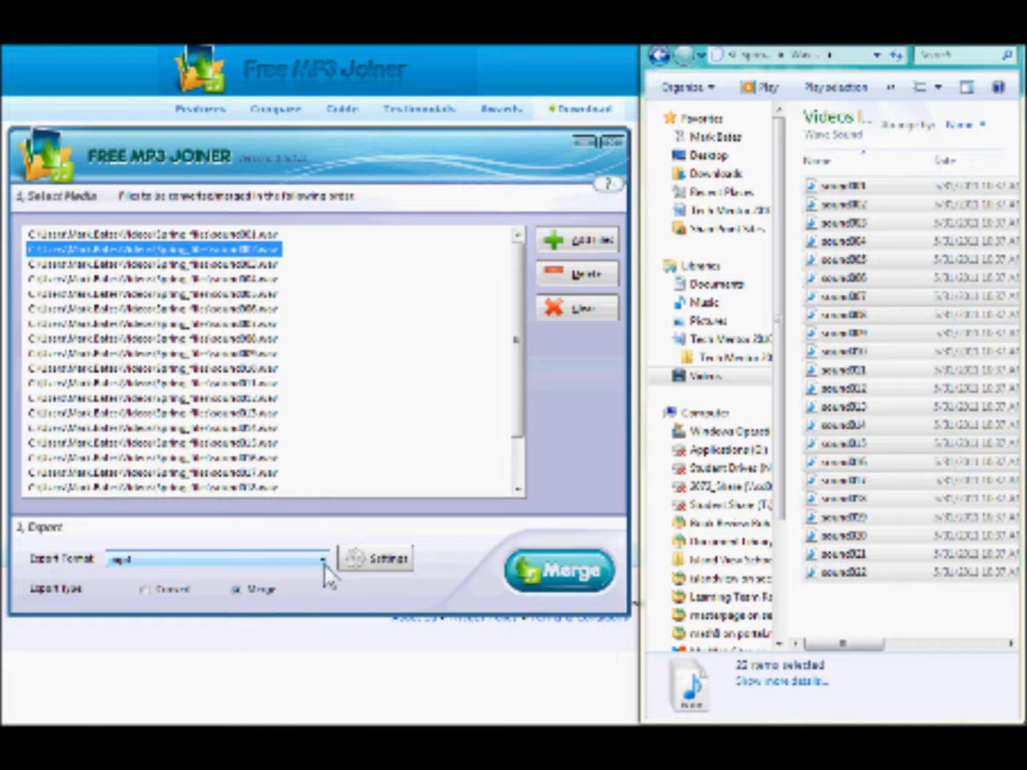
# - Set the export format to .wav with the Hi-Fi Quality preset of 96,000 Hz, 16 bits, Stereo
pyautogui.click(324, 559)
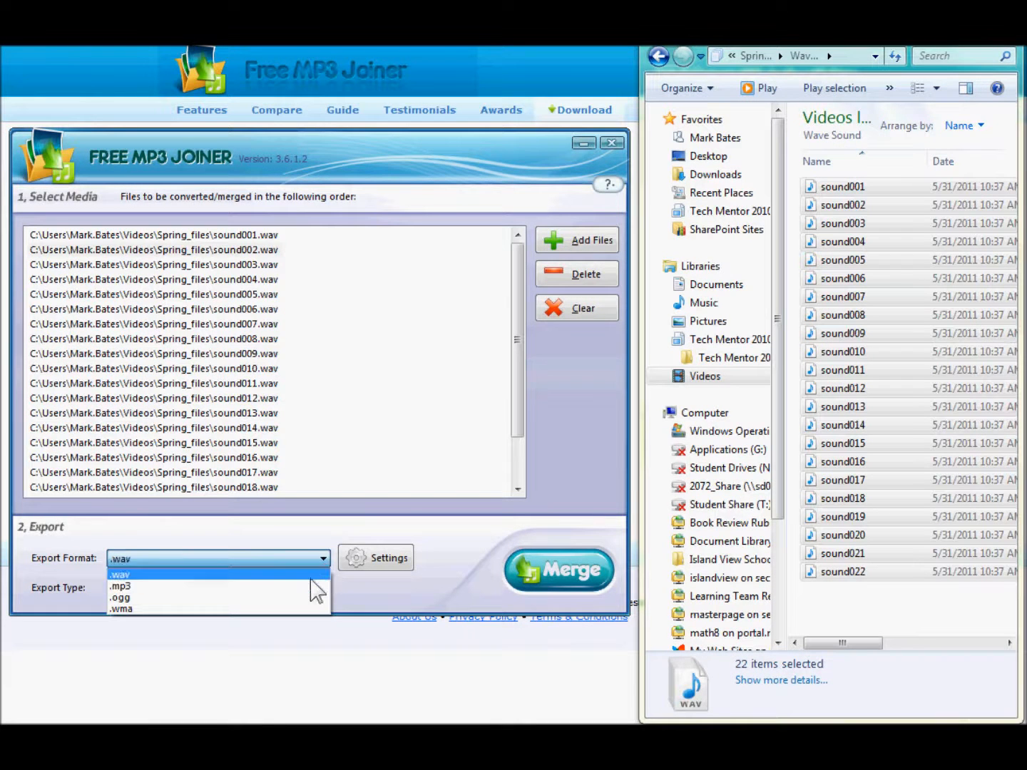
pyautogui.click(397, 567)
pyautogui.click(398, 568)
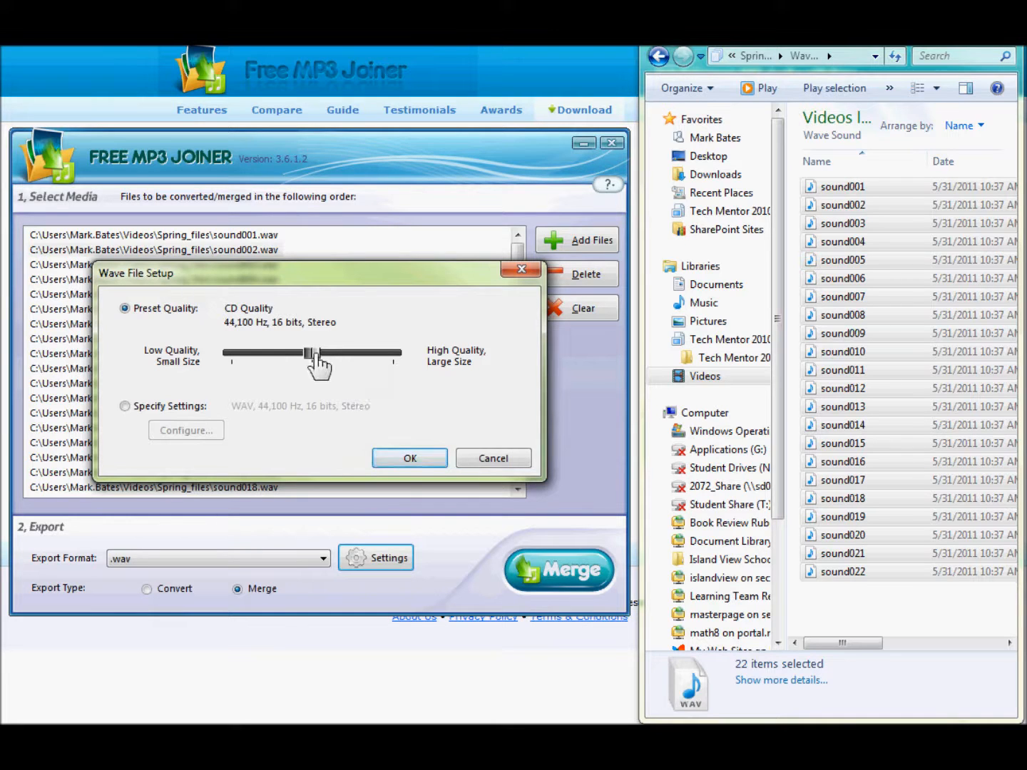
pyautogui.moveTo(315, 354); pyautogui.dragTo(376, 356)
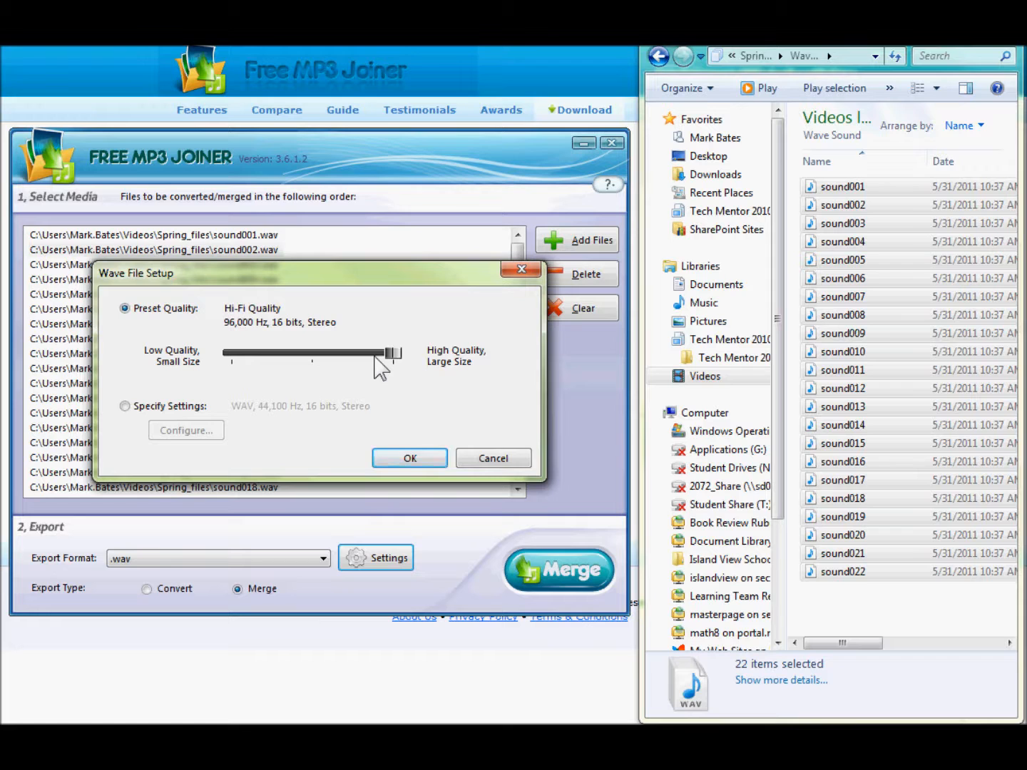
pyautogui.click(425, 462)
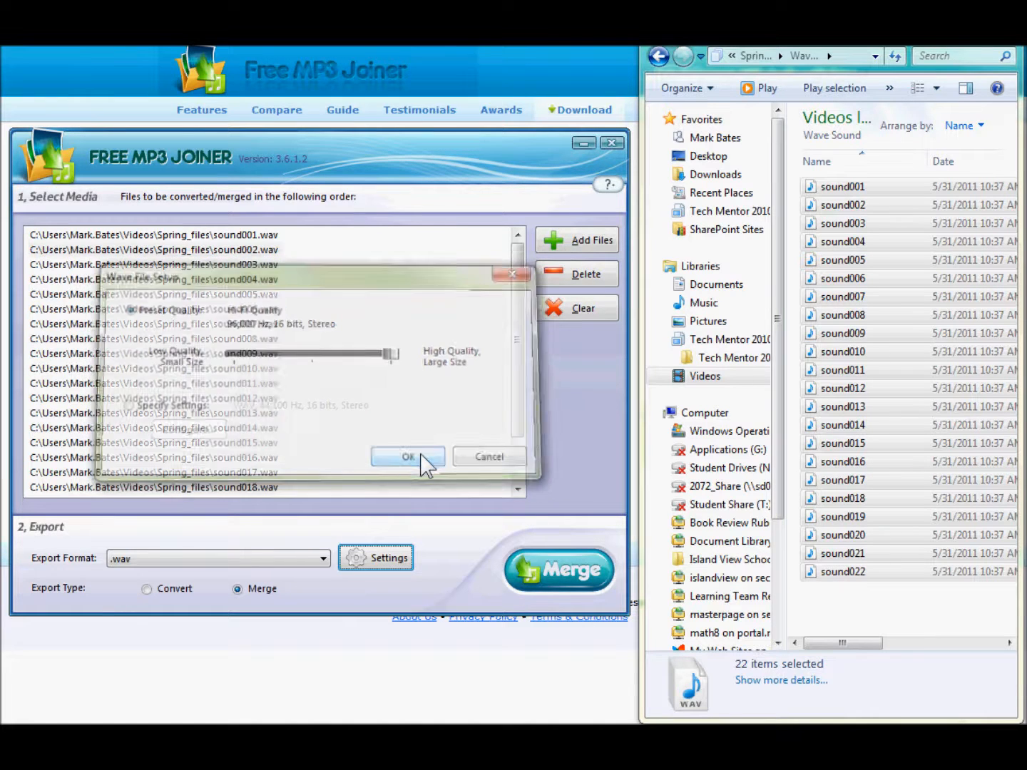
# - Merge the listed sound files and save the result as spring_audio_merged in the Spring_files folder
pyautogui.click(576, 595)
pyautogui.write('s')
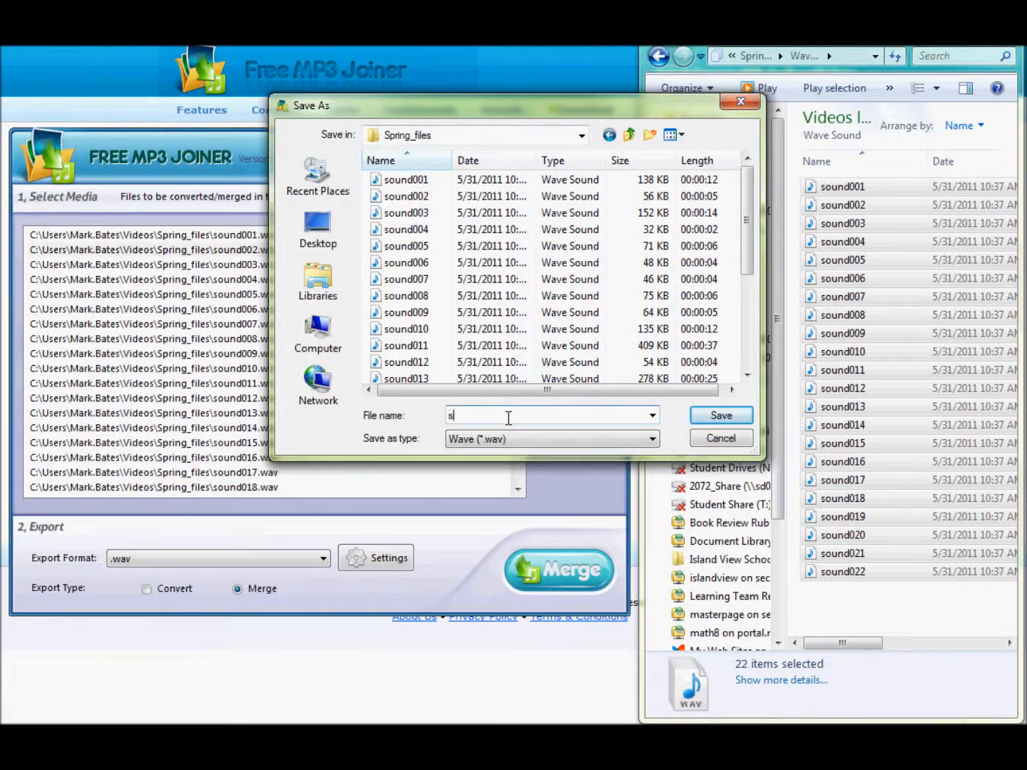
pyautogui.write('pring')
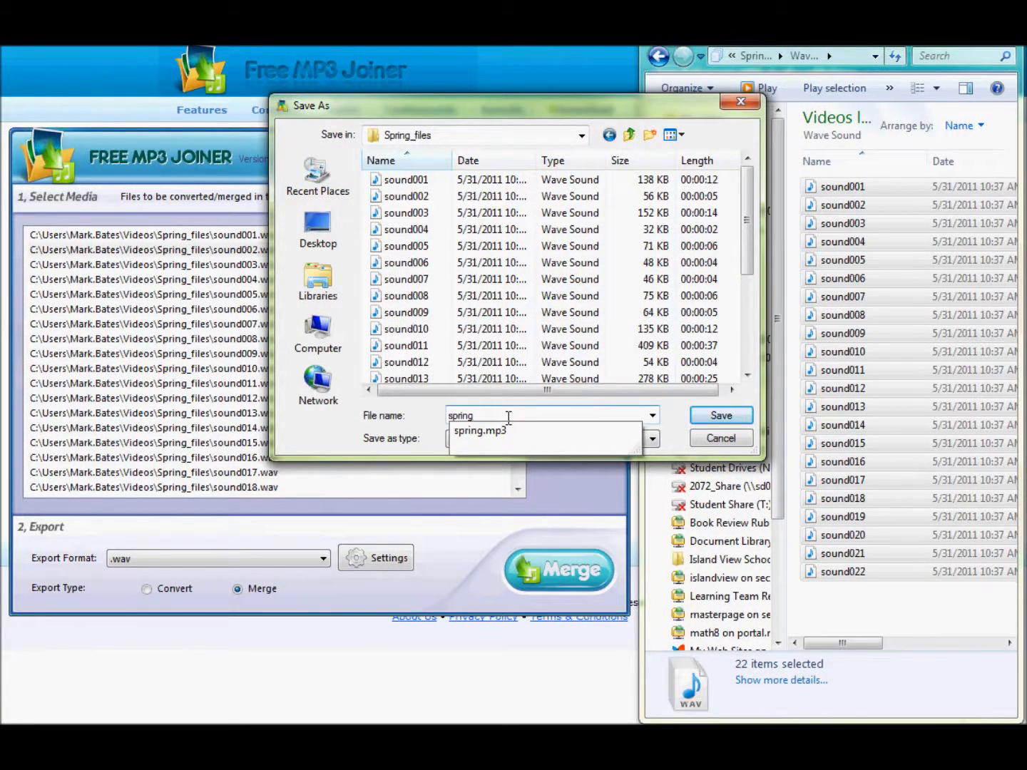
pyautogui.write('_audi')
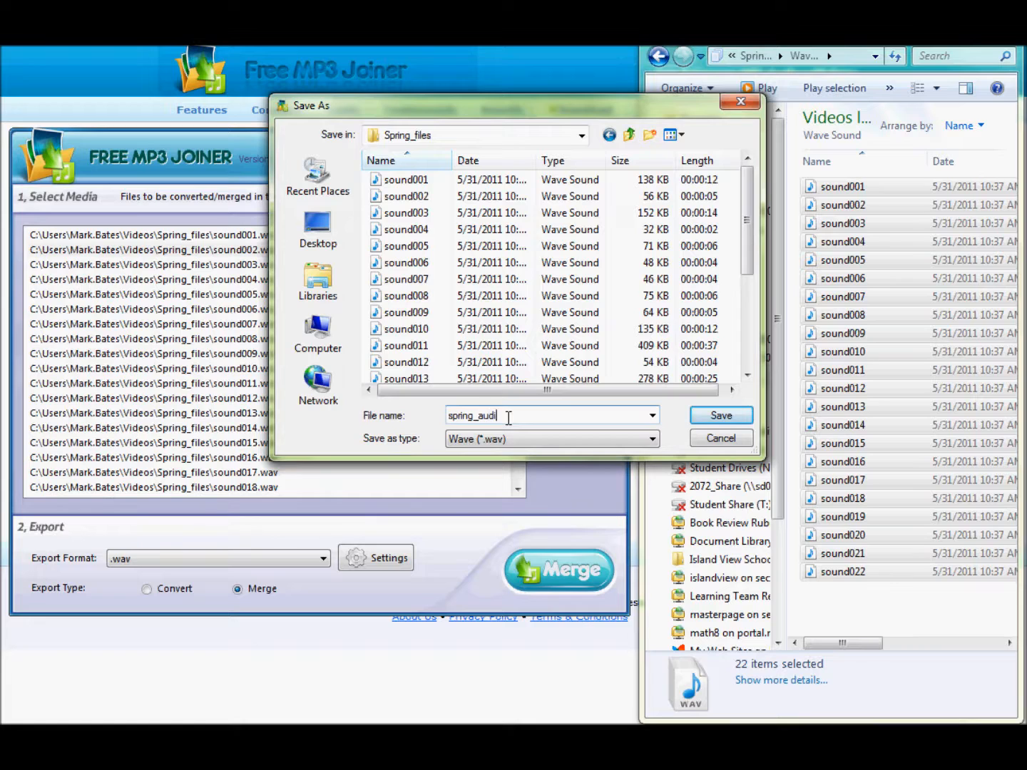
pyautogui.write('o_merged')
pyautogui.click(723, 420)
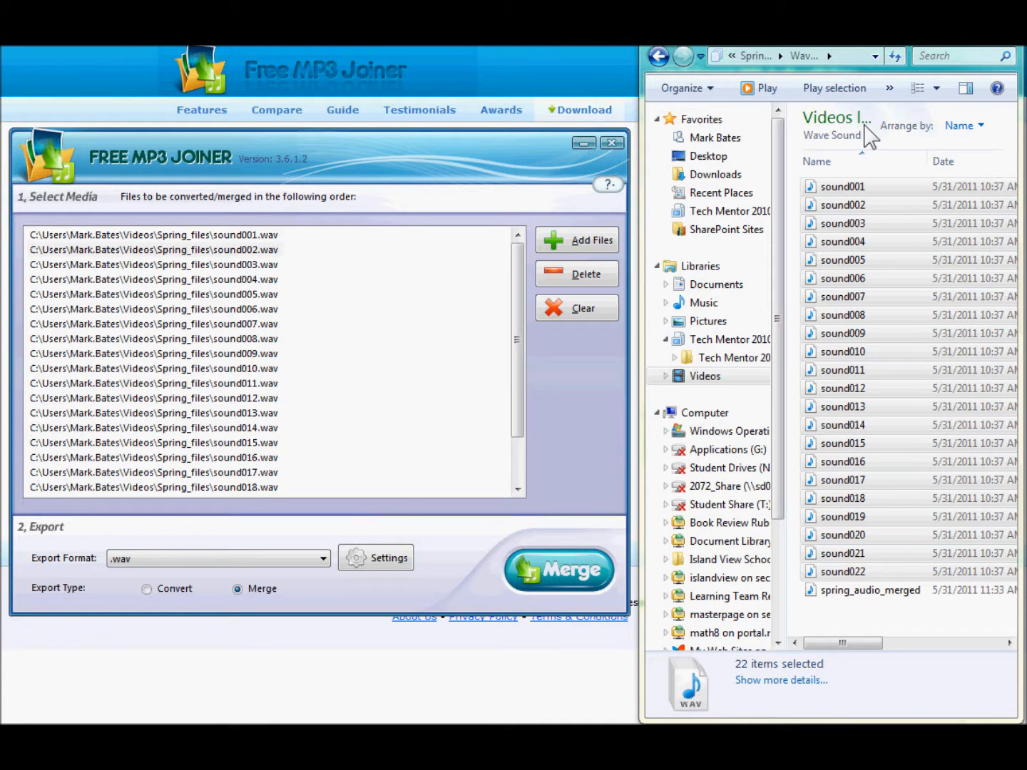
# - Maximize the folder window with the wave files and select only the spring_audio_merged file
pyautogui.click(965, 26)
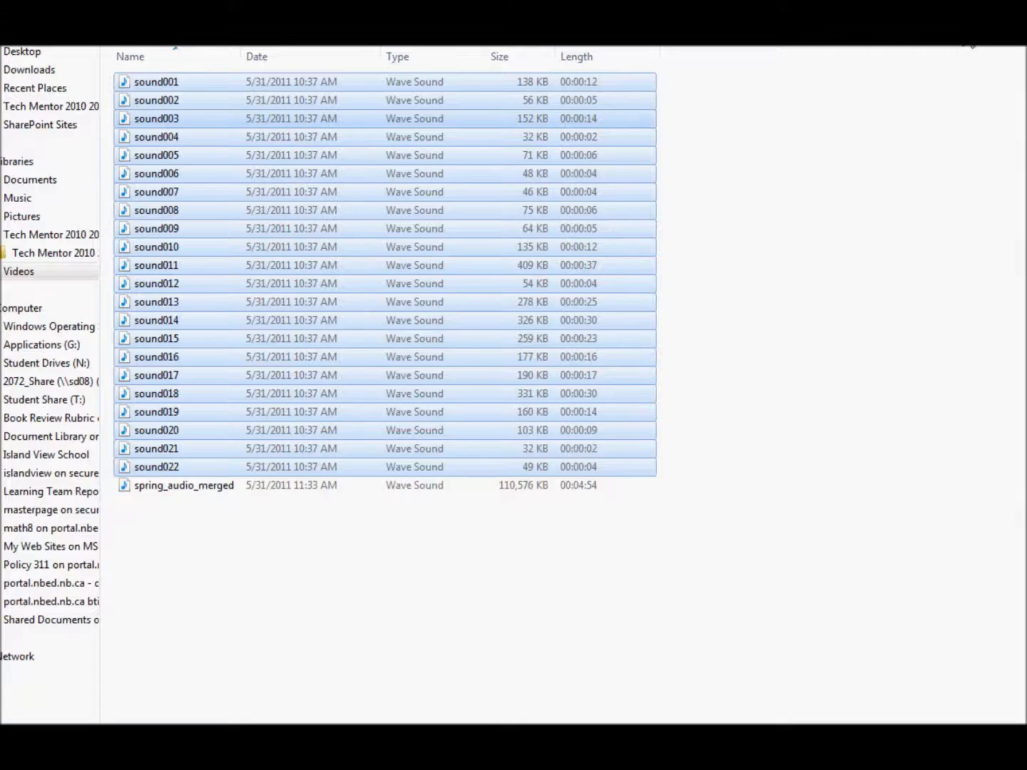
pyautogui.click(257, 556)
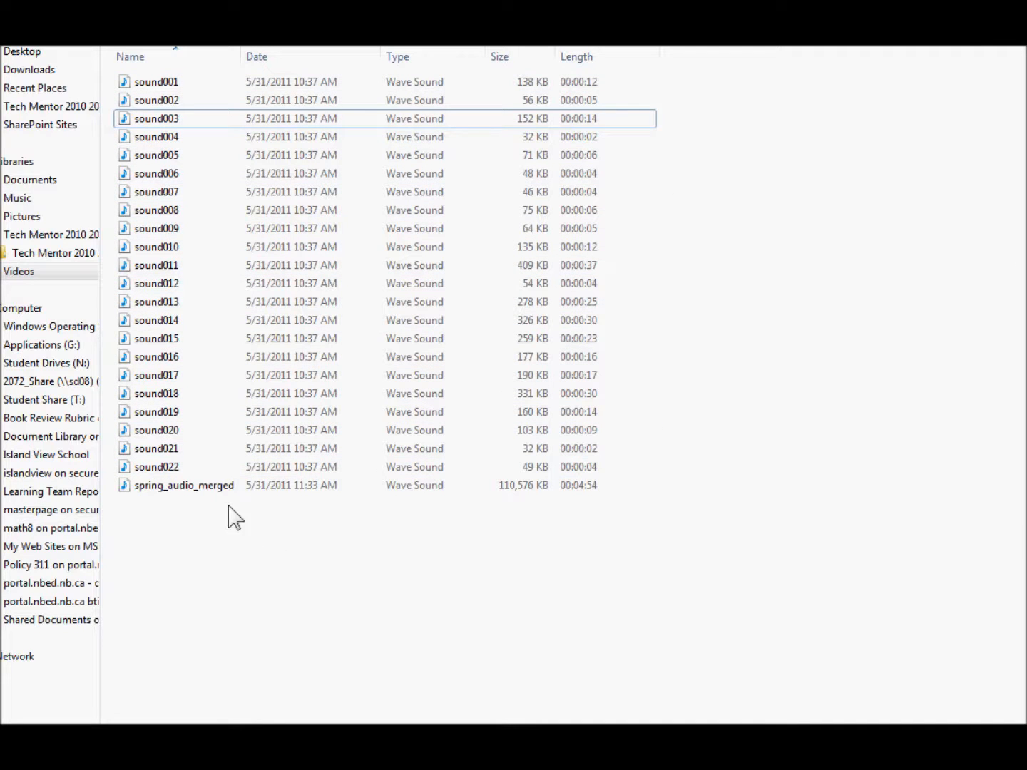
pyautogui.click(221, 488)
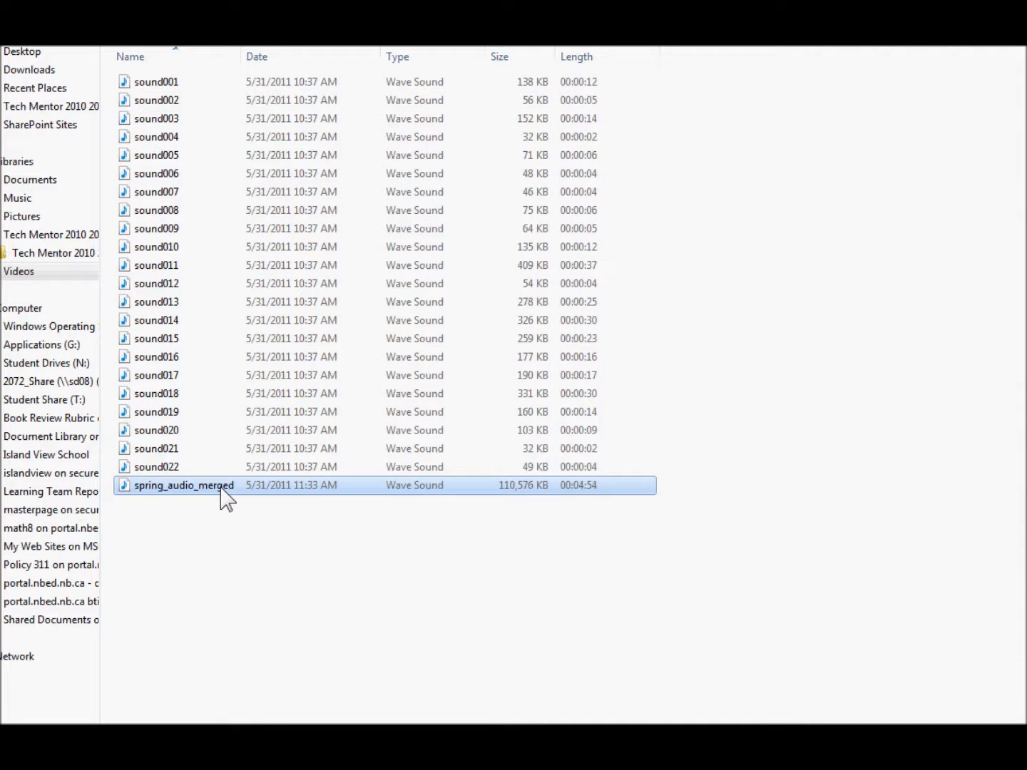